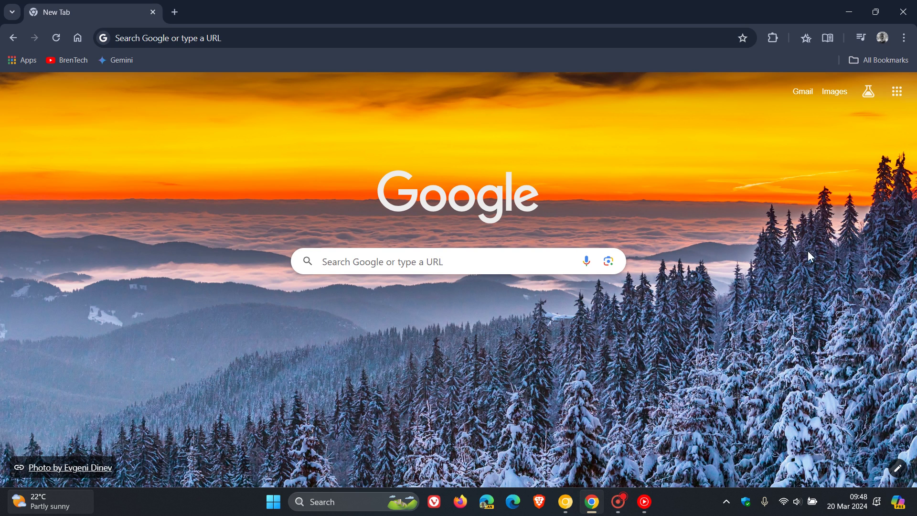
Step: Open About Google Chrome and highlight the build number of version 123.0.6312.59
{"action": "left_click", "coordinate": [904, 38]}
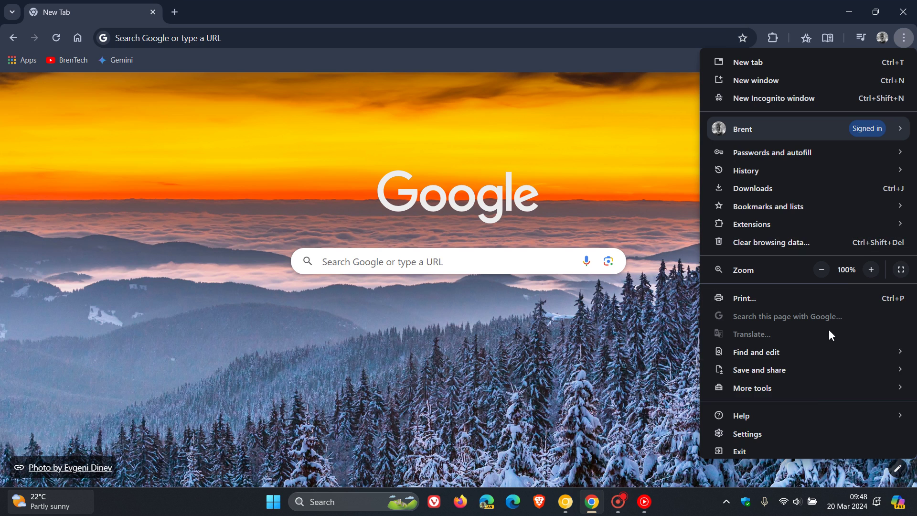
{"action": "mouse_move", "coordinate": [742, 416]}
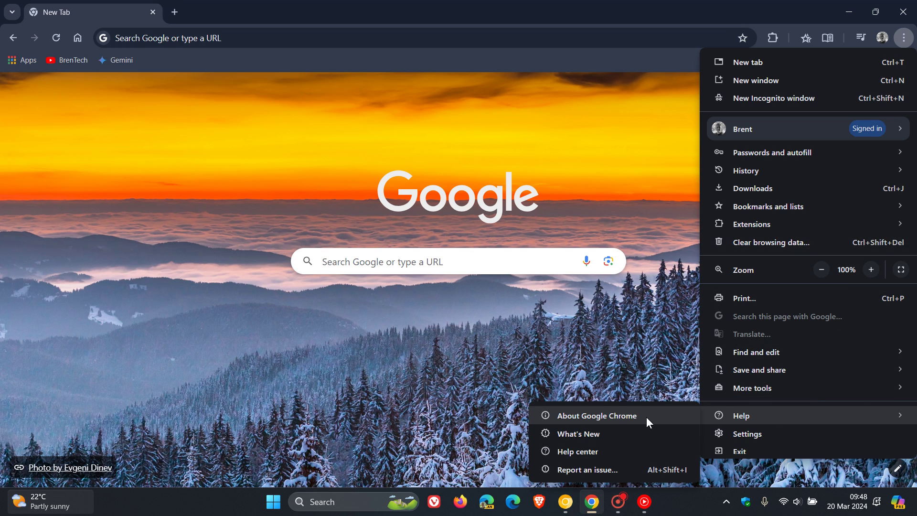
{"action": "left_click", "coordinate": [647, 418]}
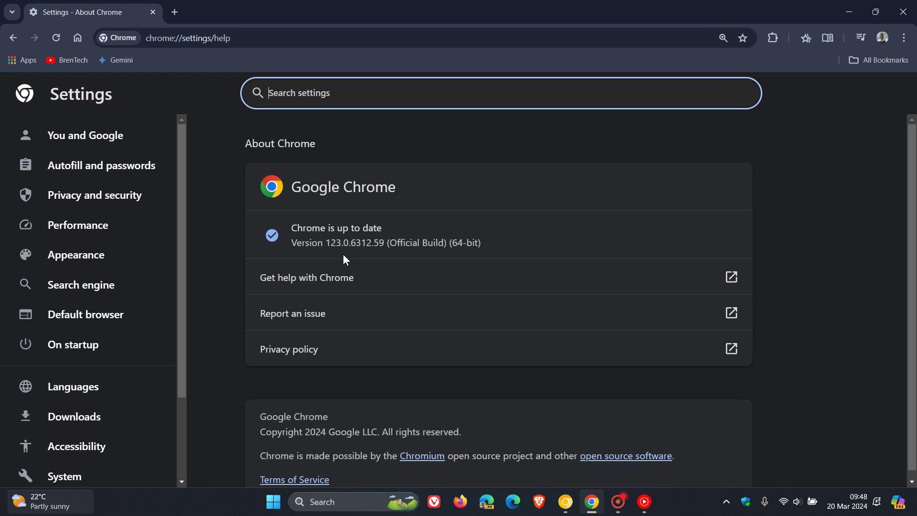
{"action": "left_click", "coordinate": [374, 241]}
{"action": "left_click_drag", "start_coordinate": [373, 242], "coordinate": [387, 245]}
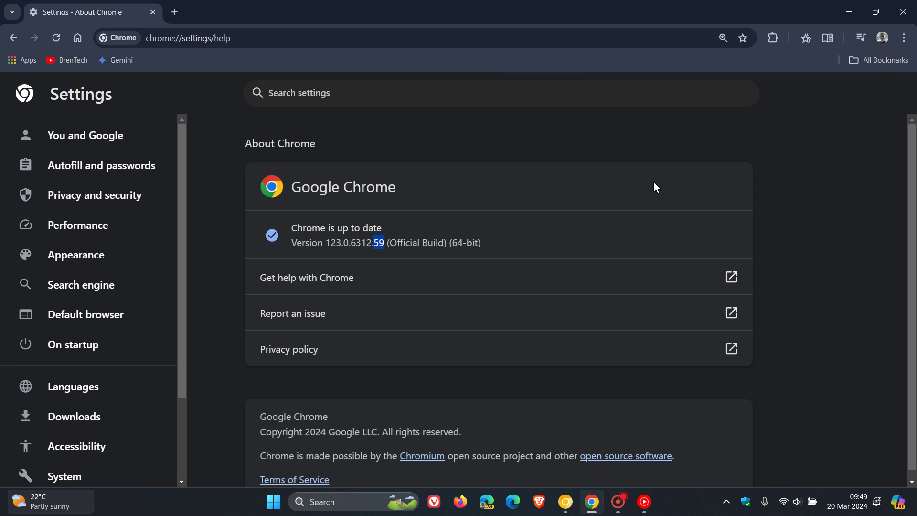
Step: Clear the version selection and go Home to the snowy-mountain new tab page
{"action": "left_click", "coordinate": [654, 181]}
{"action": "scroll", "coordinate": [633, 179], "scroll_direction": "down", "scroll_amount": 1}
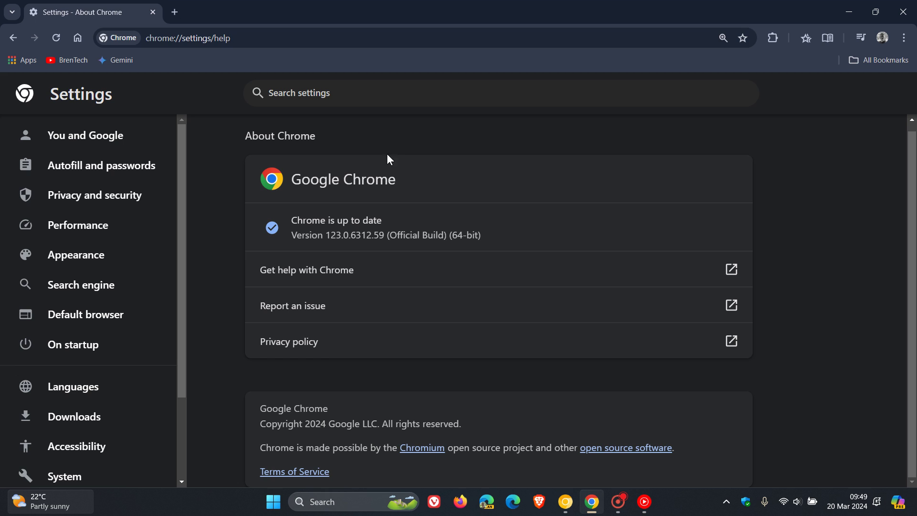
{"action": "left_click", "coordinate": [78, 38]}
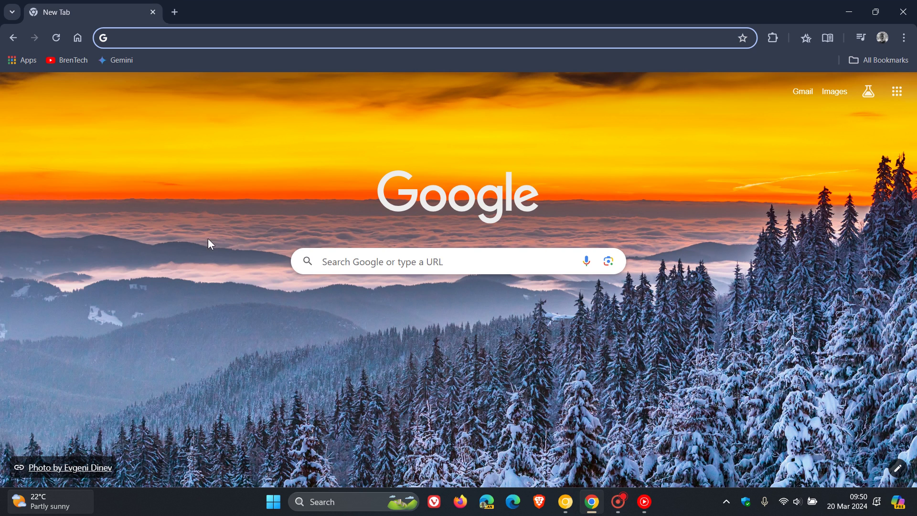
{"action": "type", "text": "cf"}
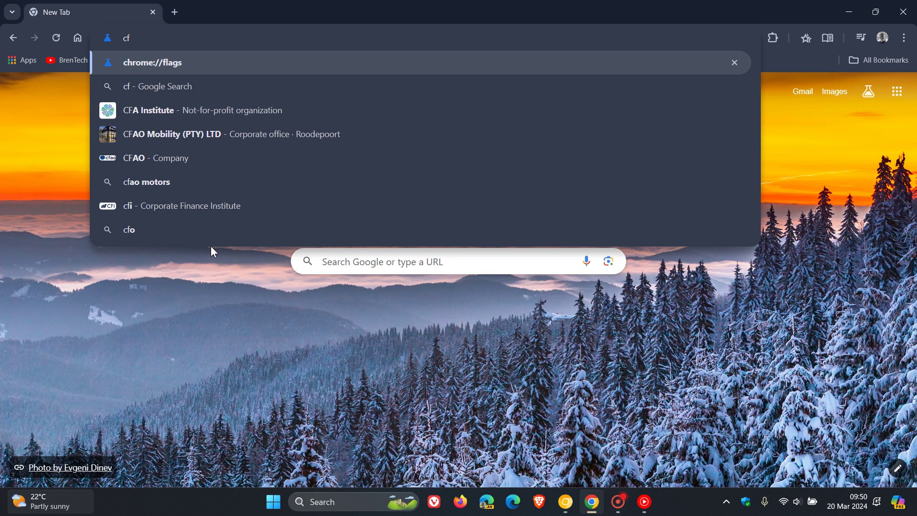
{"action": "key", "text": "Return"}
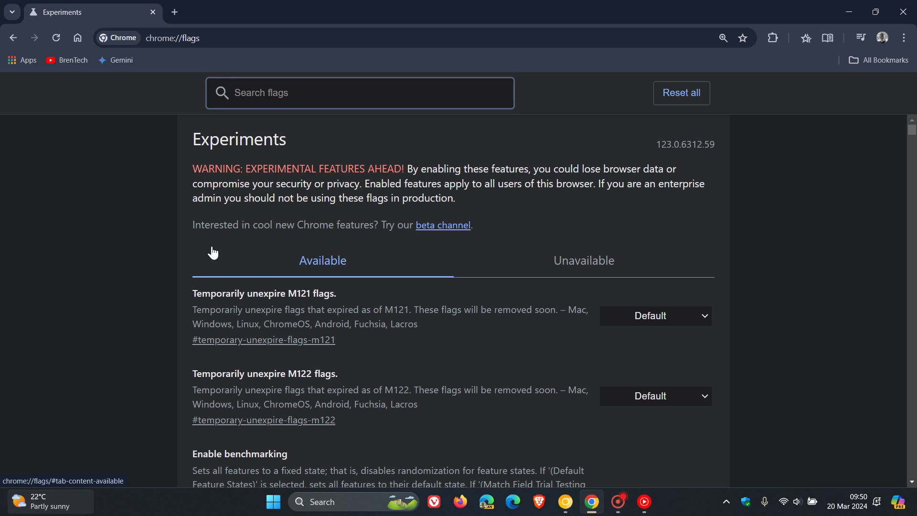
{"action": "type", "text": "da"}
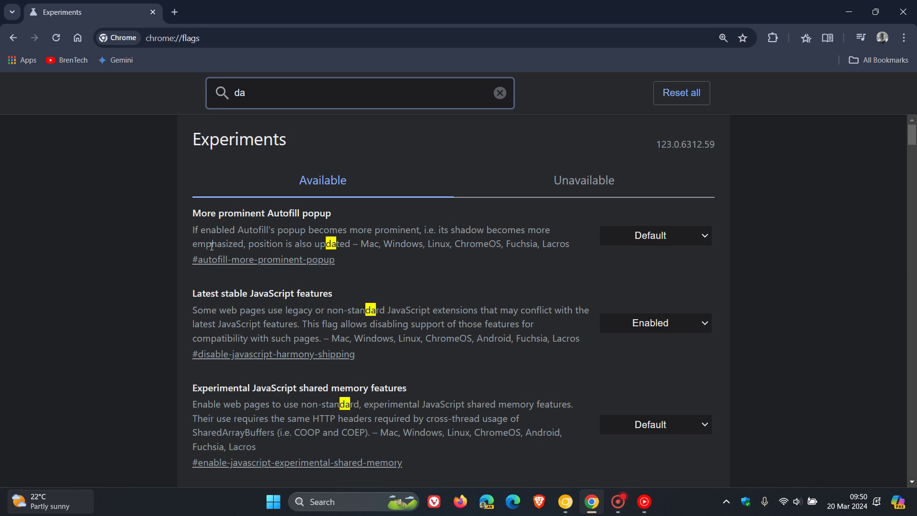
{"action": "type", "text": "rk"}
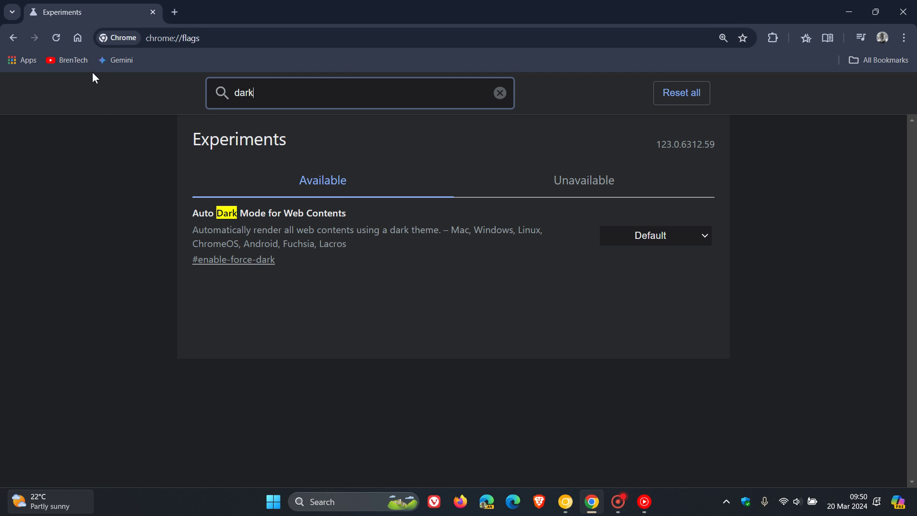
{"action": "left_click", "coordinate": [499, 92]}
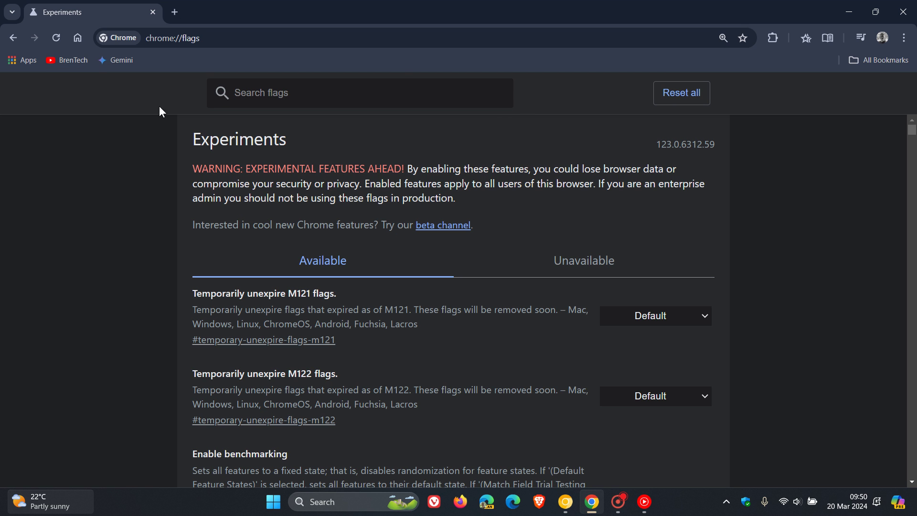
{"action": "left_click", "coordinate": [76, 38]}
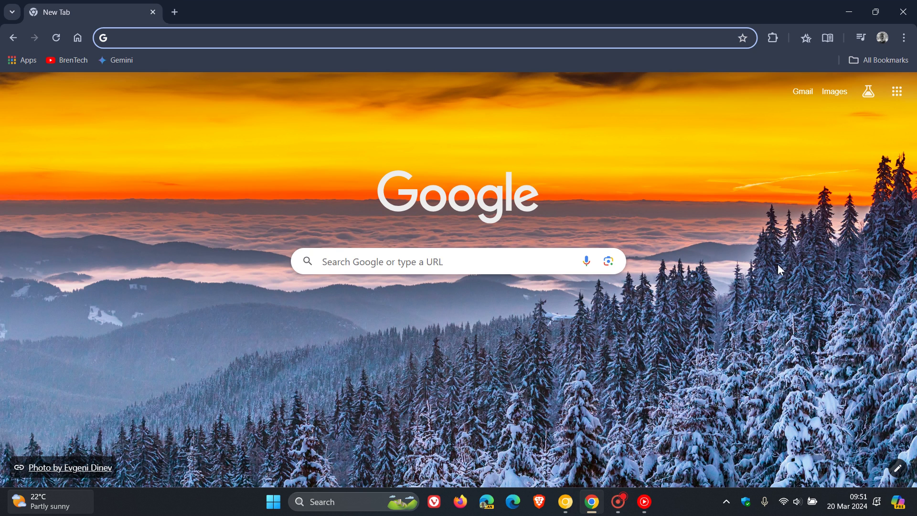
Step: Switch to the Canary window and glance at its open and recently closed tabs list
{"action": "left_click", "coordinate": [566, 501]}
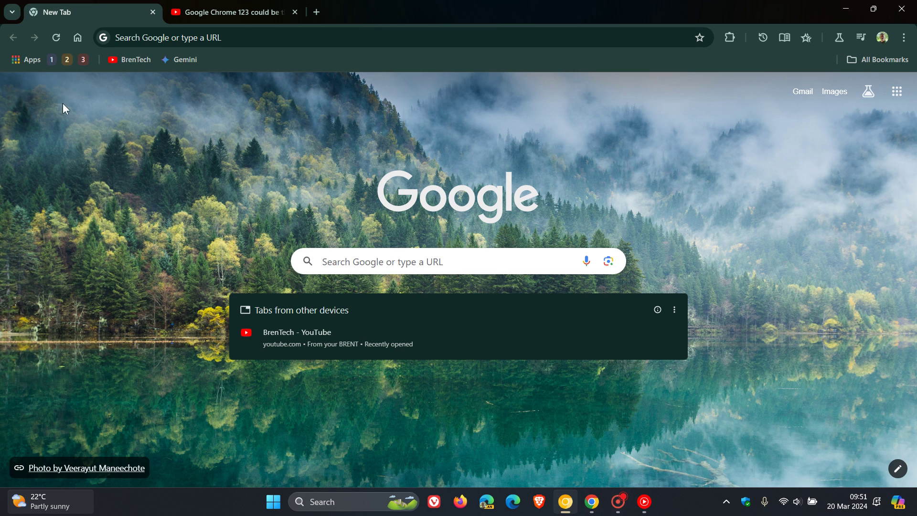
{"action": "left_click", "coordinate": [11, 13]}
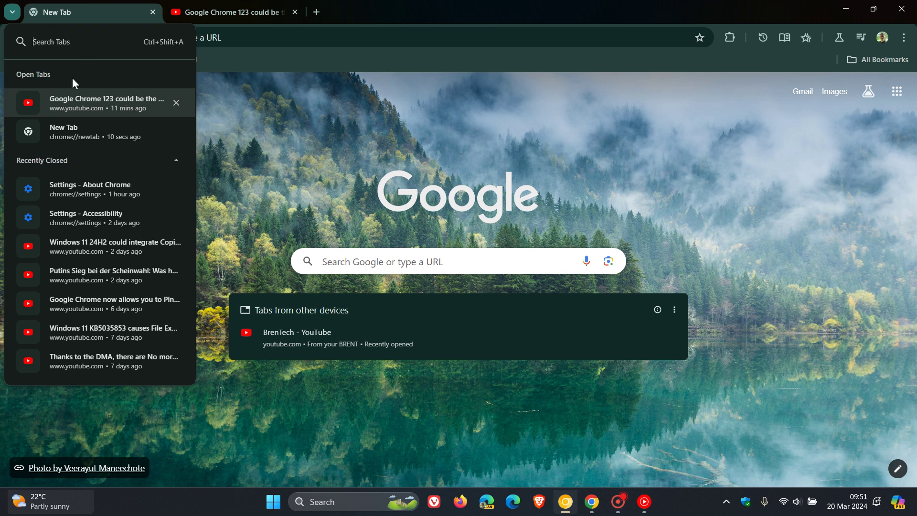
{"action": "left_click", "coordinate": [607, 150]}
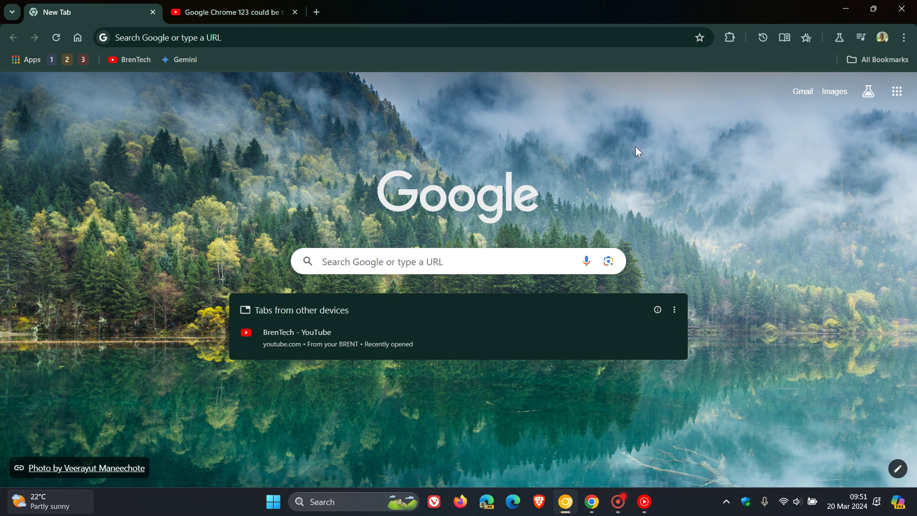
Step: Open Canary's Experimental AI settings page, then briefly check the media playback panel
{"action": "left_click", "coordinate": [904, 37]}
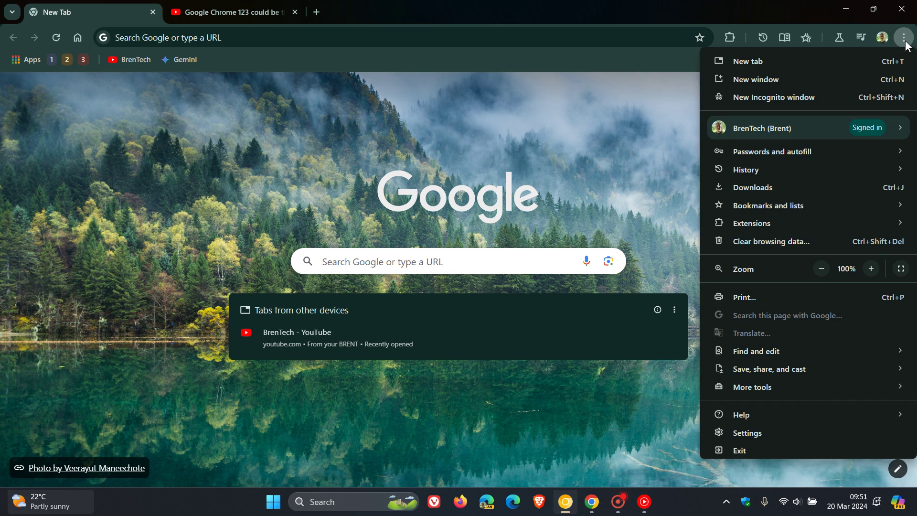
{"action": "left_click", "coordinate": [767, 431]}
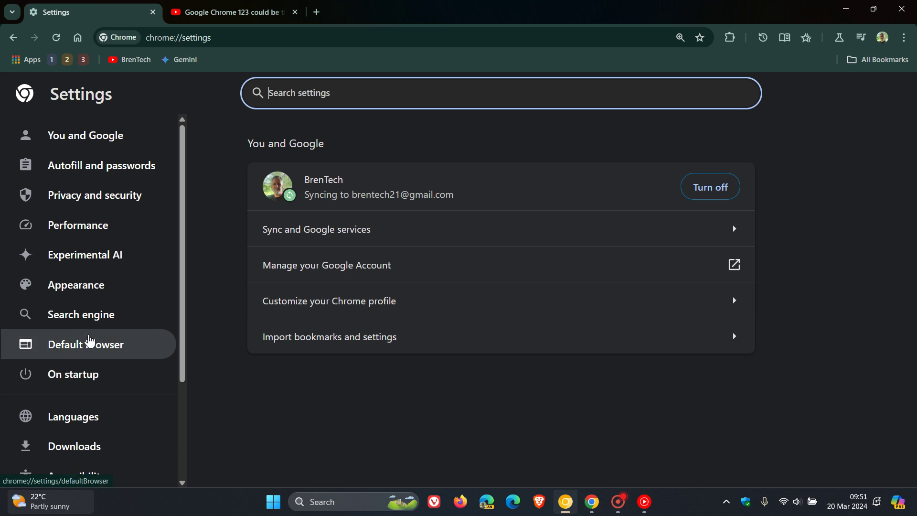
{"action": "left_click", "coordinate": [76, 258]}
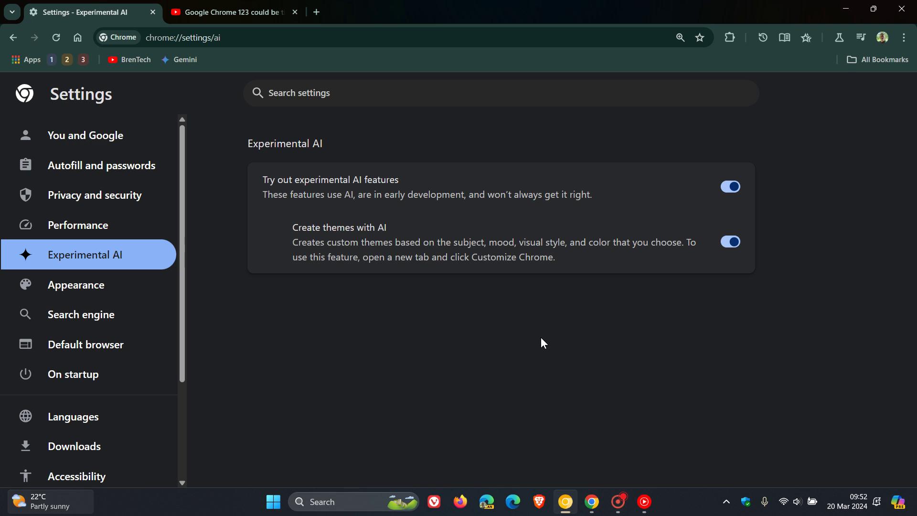
{"action": "left_click", "coordinate": [860, 40]}
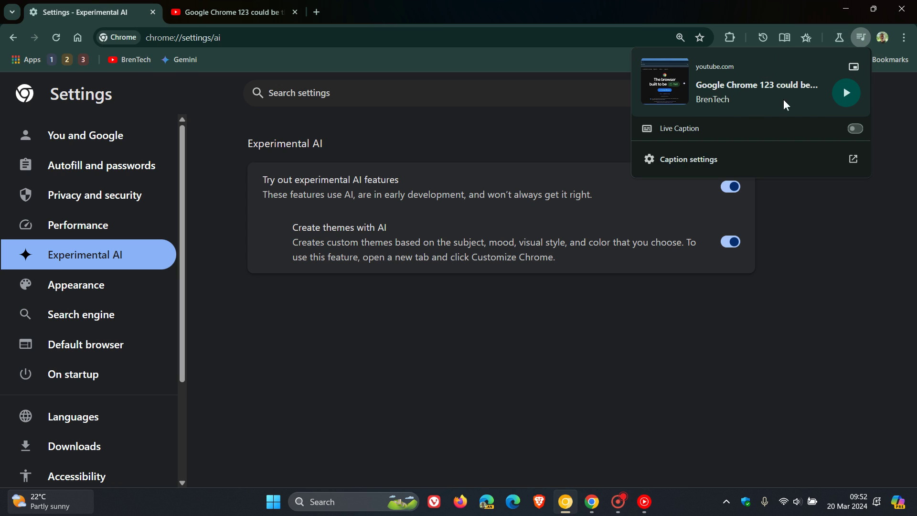
{"action": "left_click", "coordinate": [812, 309]}
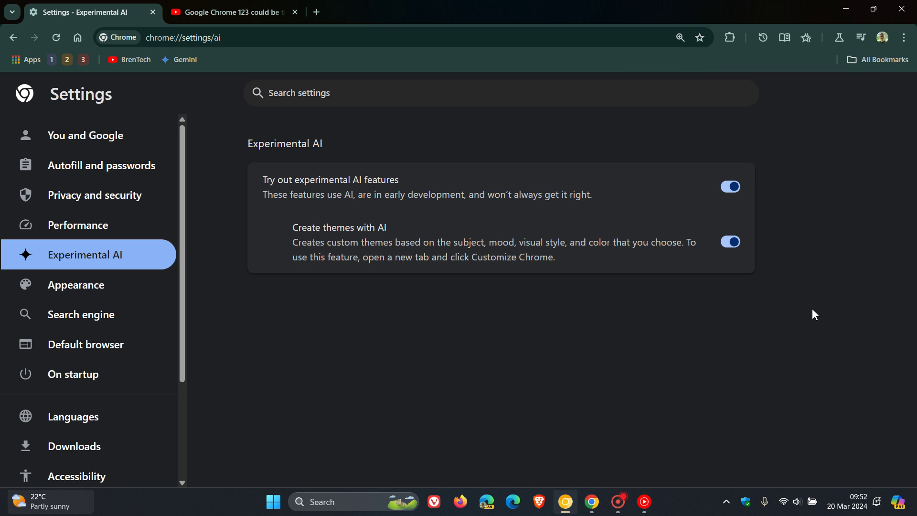
Step: Check stable Chrome's tab list and media panel, then return Canary to its forest-lake new tab page
{"action": "left_click", "coordinate": [593, 501]}
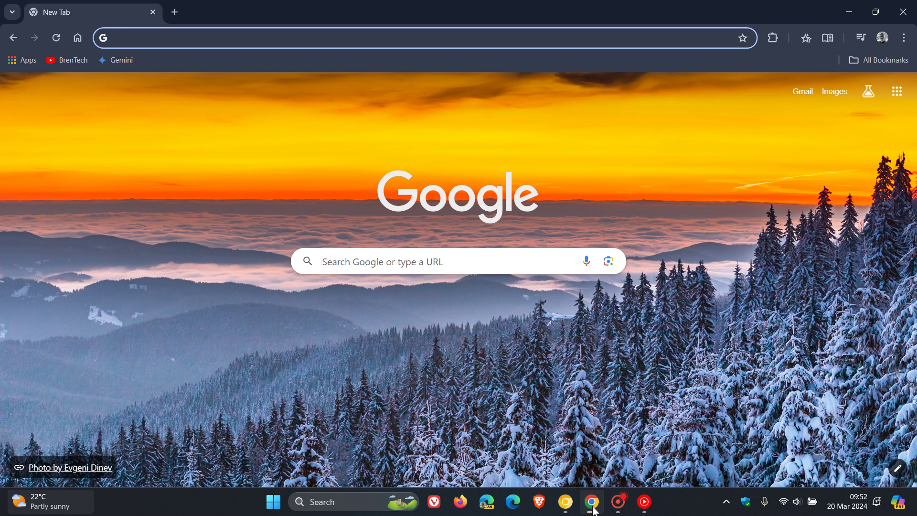
{"action": "left_click", "coordinate": [11, 13]}
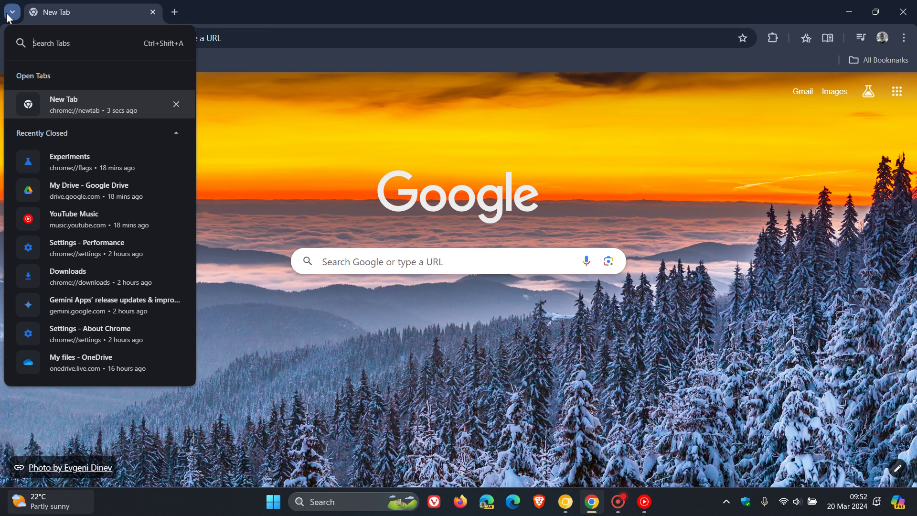
{"action": "left_click", "coordinate": [752, 190]}
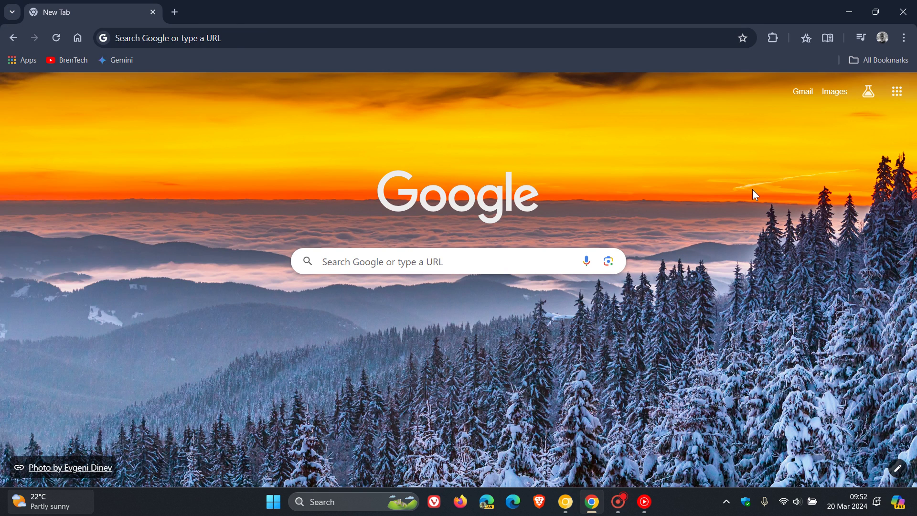
{"action": "left_click", "coordinate": [862, 39]}
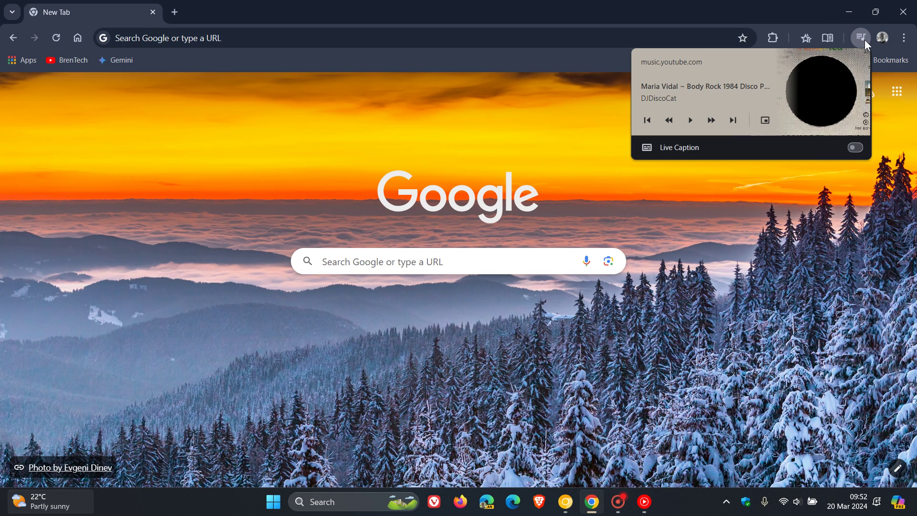
{"action": "left_click", "coordinate": [717, 278]}
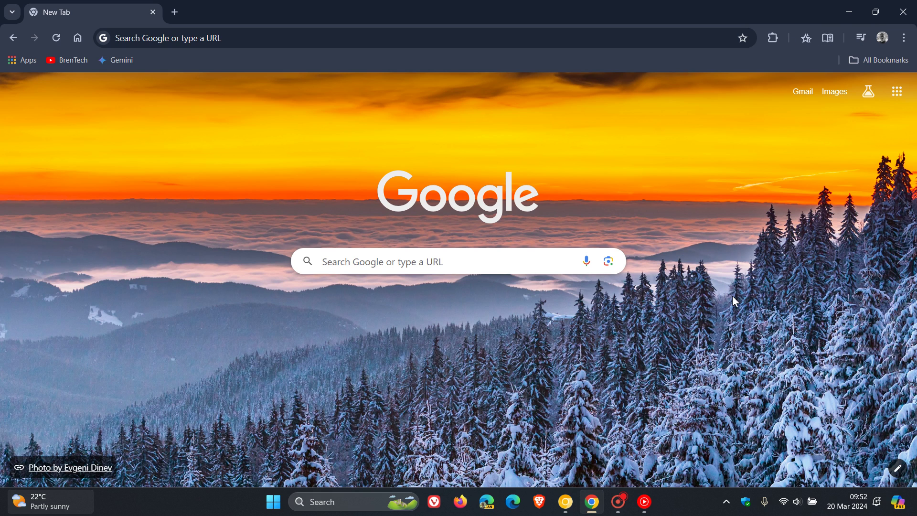
{"action": "left_click", "coordinate": [565, 502]}
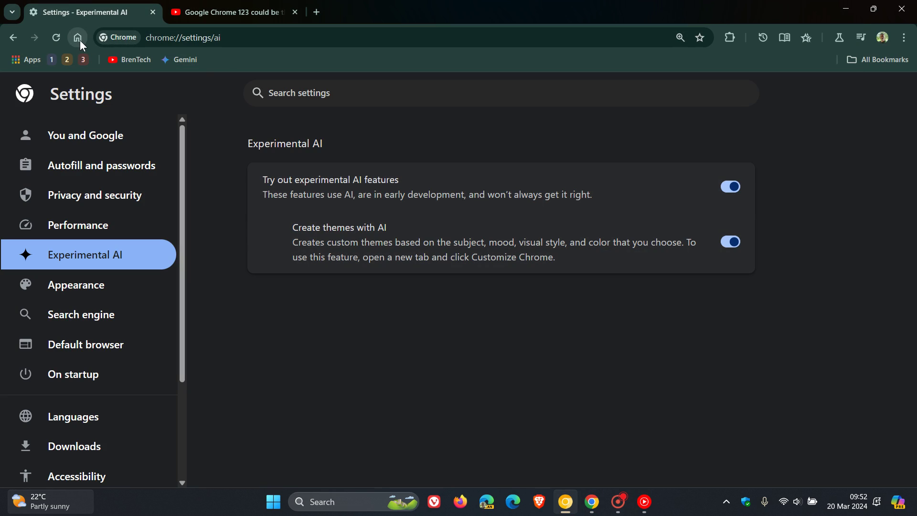
{"action": "left_click", "coordinate": [78, 37]}
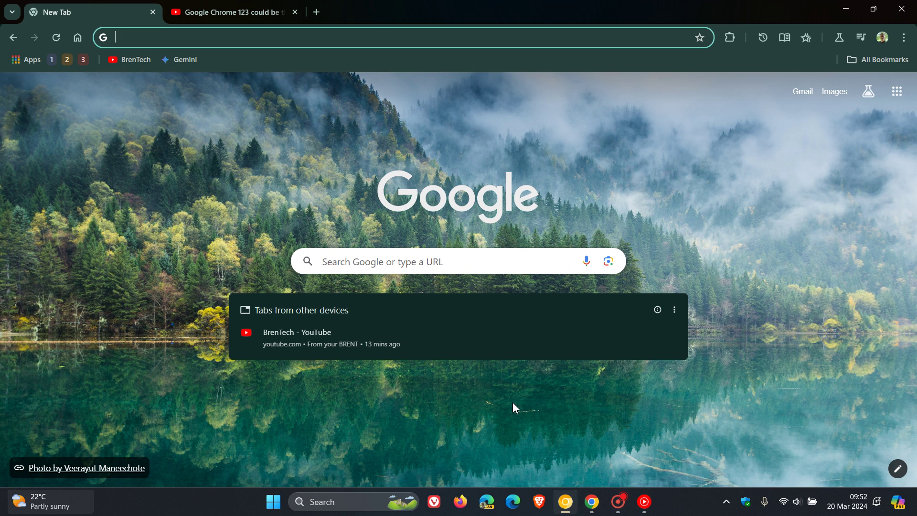
{"action": "left_click", "coordinate": [593, 502]}
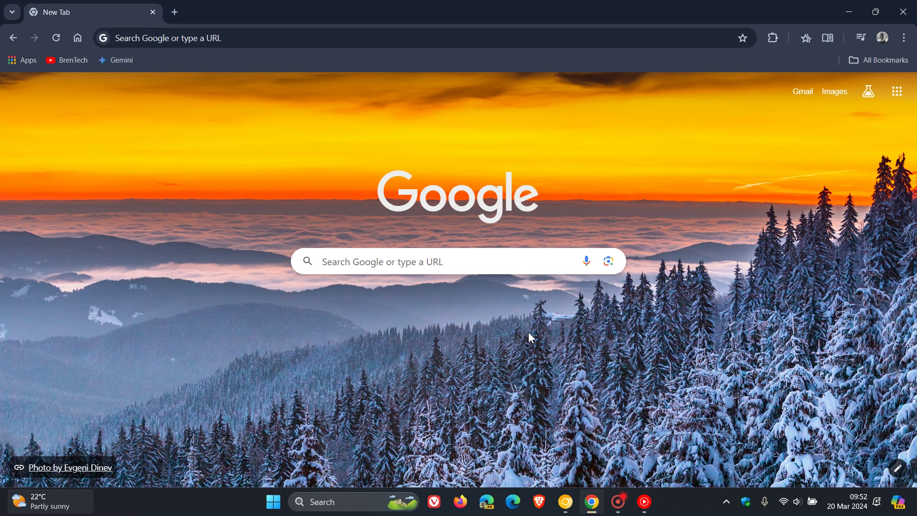